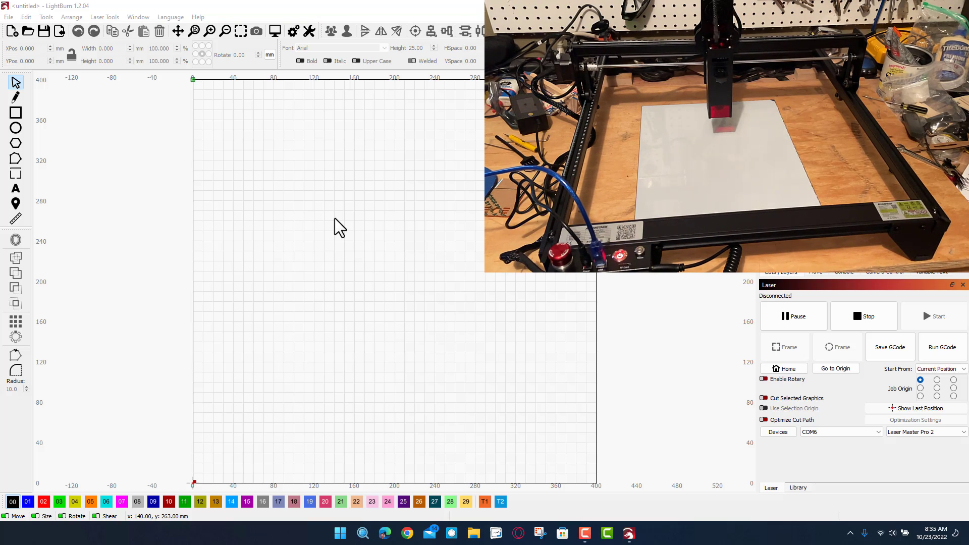
- Scan for connected lasers and add the iLaser found on COM8 as a new device
click(777, 432)
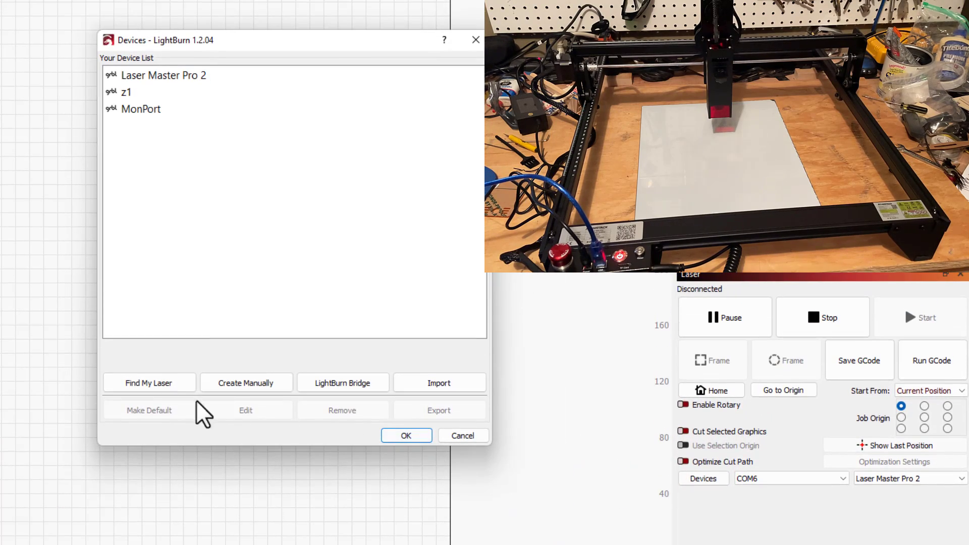
click(171, 384)
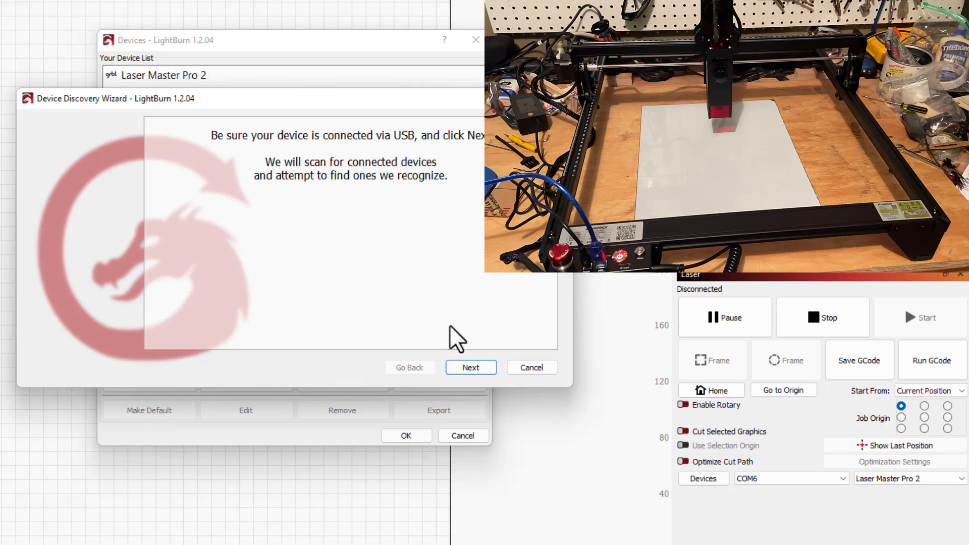
click(473, 371)
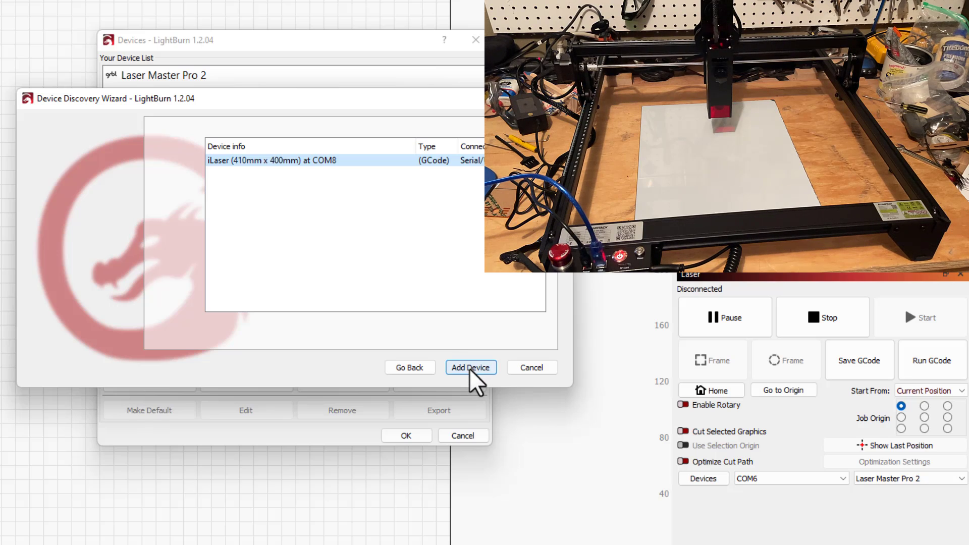
click(470, 370)
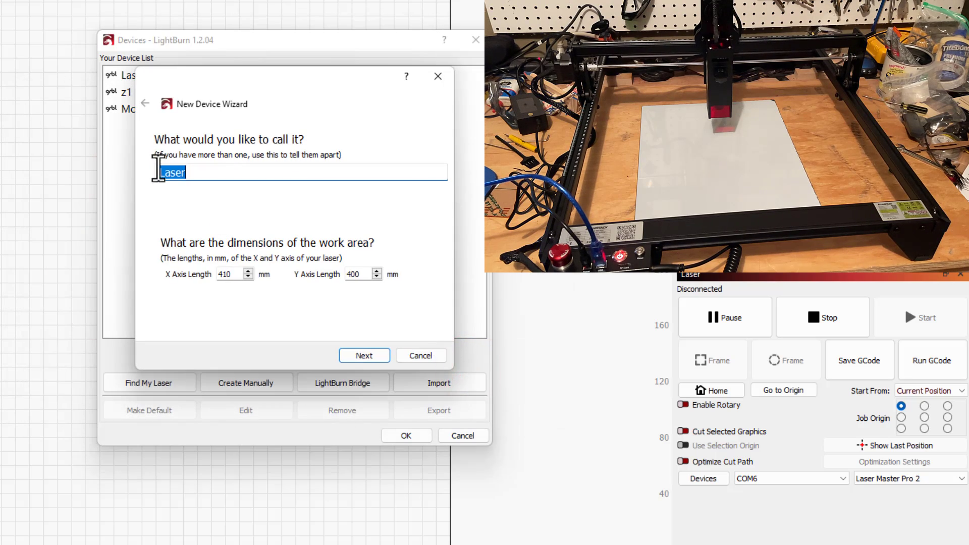
- Name the device Atomstack A5, keep 410 x 400 mm with front-left origin, and save it
click(223, 173)
drag(216, 174, 156, 176)
click(202, 172)
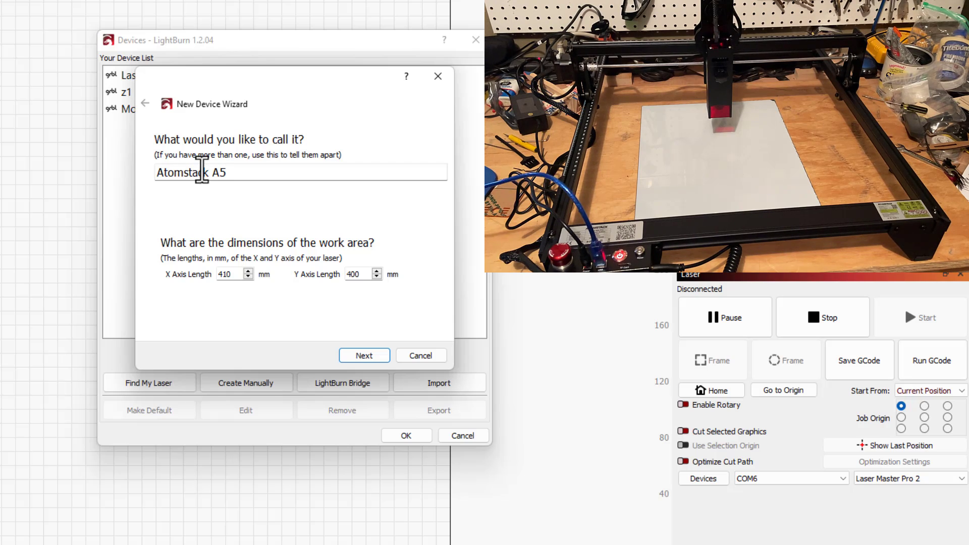
click(363, 355)
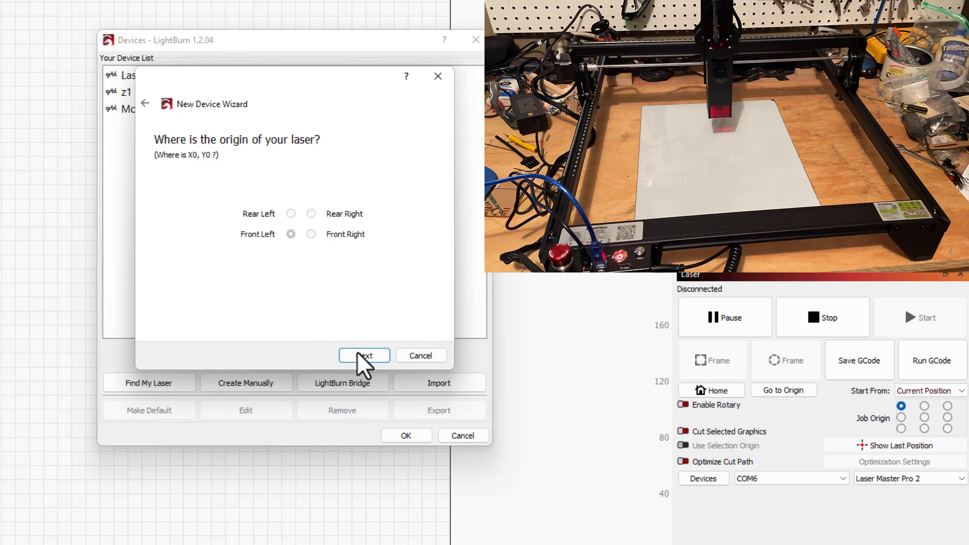
click(365, 355)
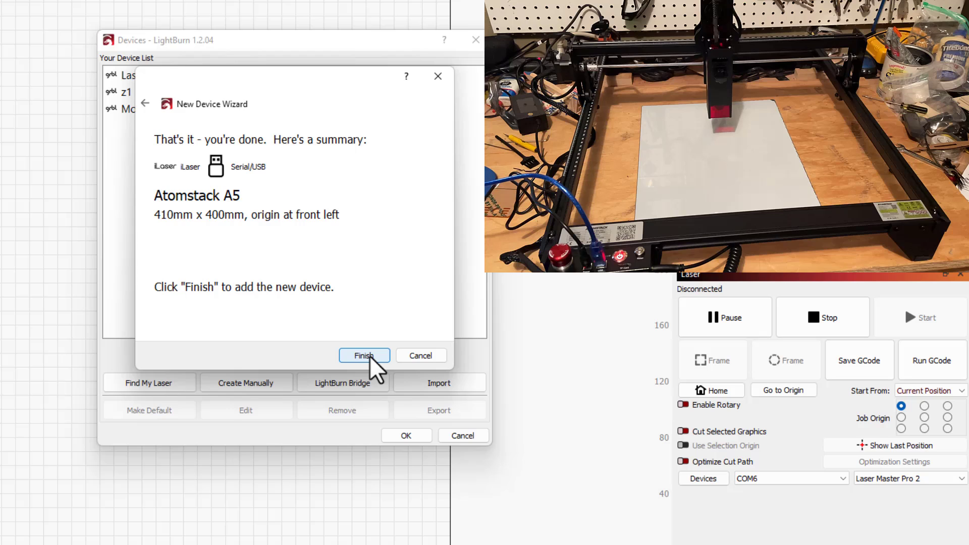
click(368, 356)
click(400, 437)
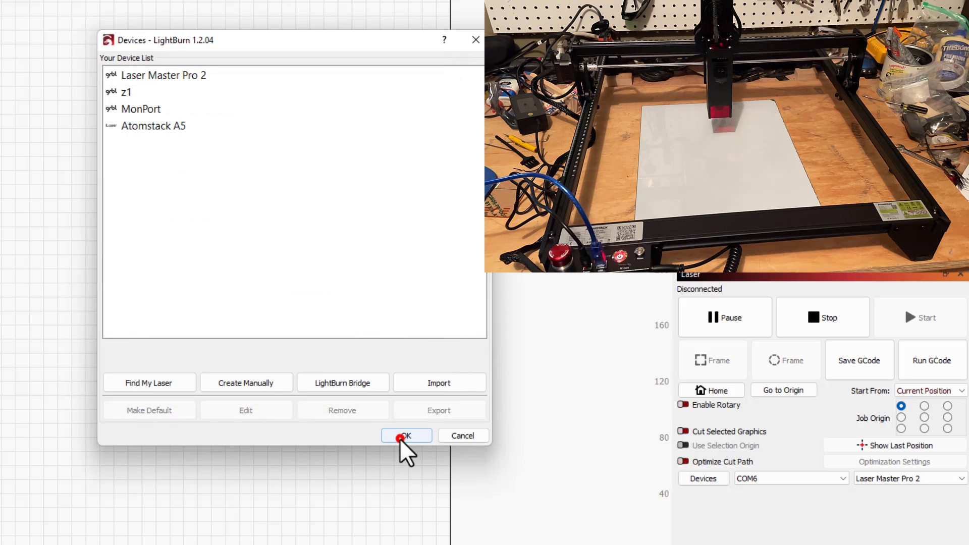
- Choose the laser to use from the Laser panel's device dropdown
click(902, 481)
click(900, 515)
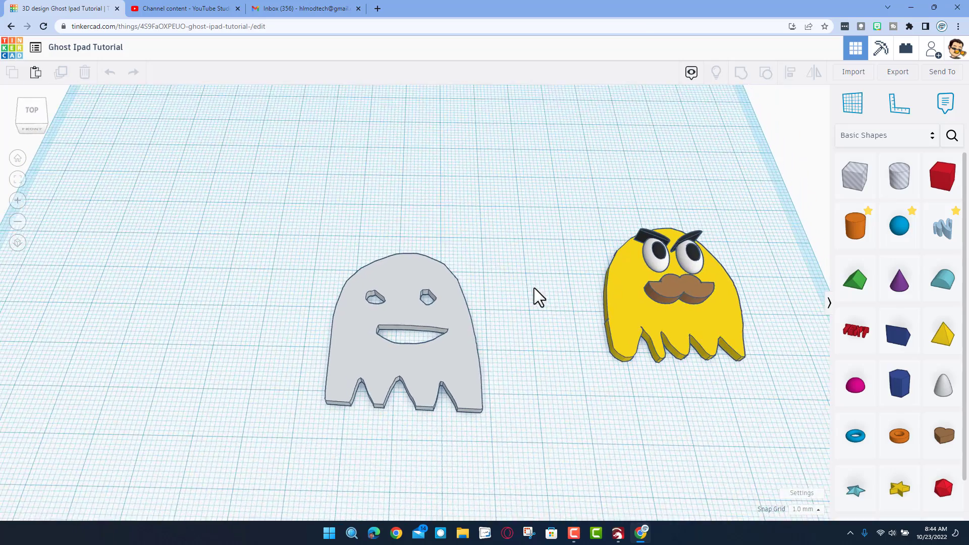
- Select the plain grey ghost in Ghost Ipad Tutorial and return to a front view
drag(538, 297, 478, 332)
scroll(430, 362, down, 2)
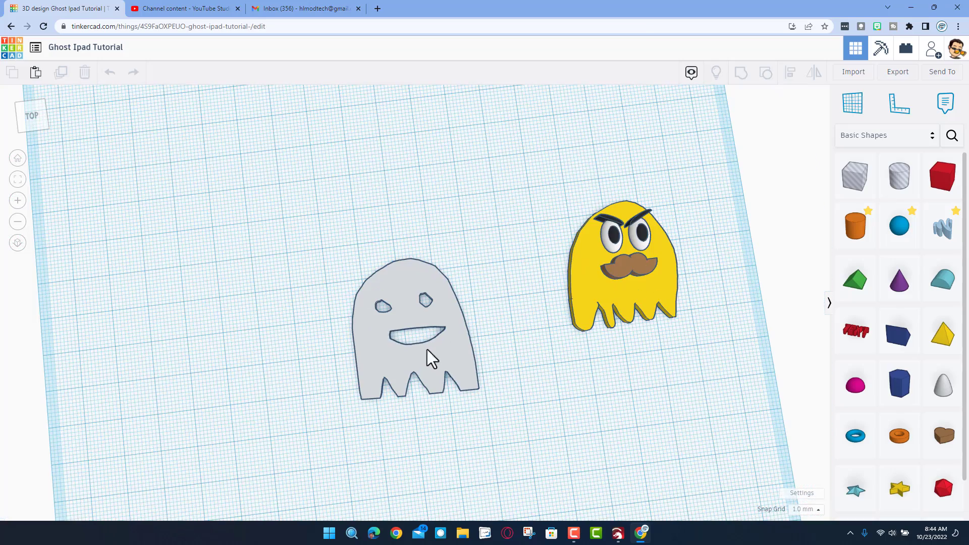
click(375, 340)
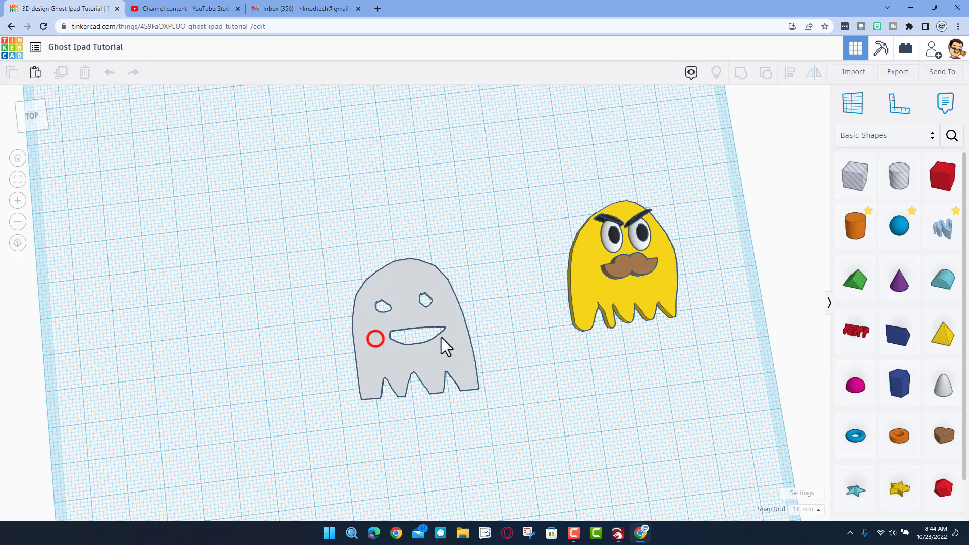
mouse_move(520, 337)
mouse_down()
mouse_move(493, 324)
mouse_move(430, 382)
mouse_up()
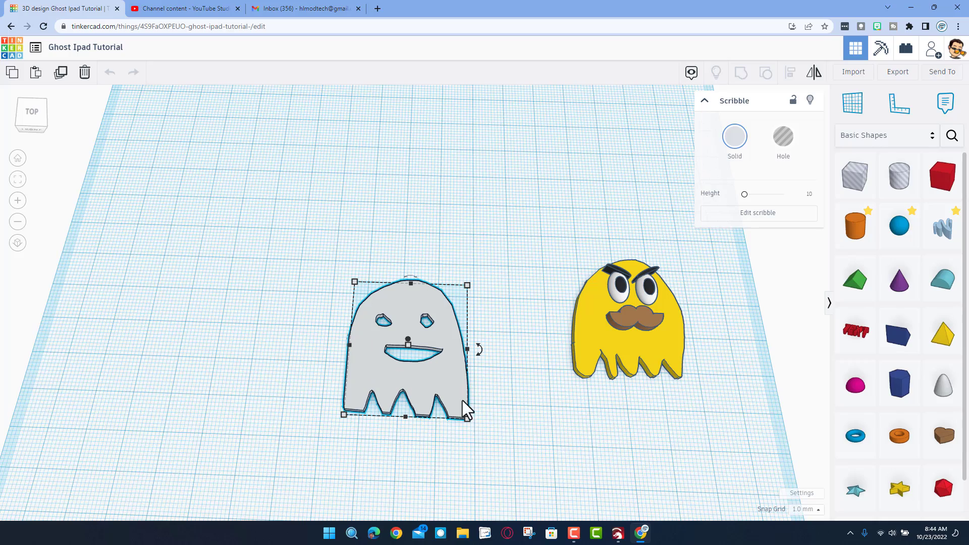
drag(536, 422, 562, 404)
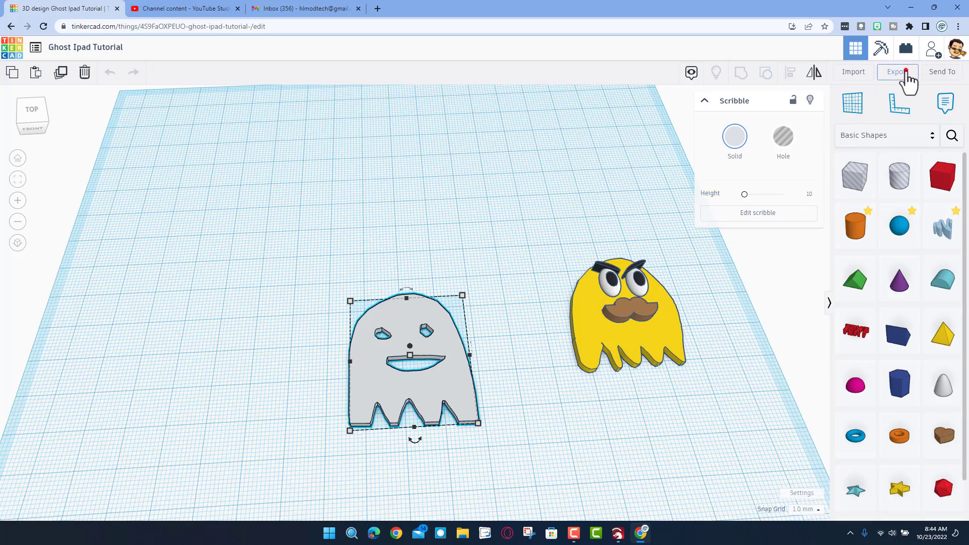
- Export the grey ghost as 'Ghost Ipad Tutorial .svg' into Downloads, then return to LightBurn
click(907, 73)
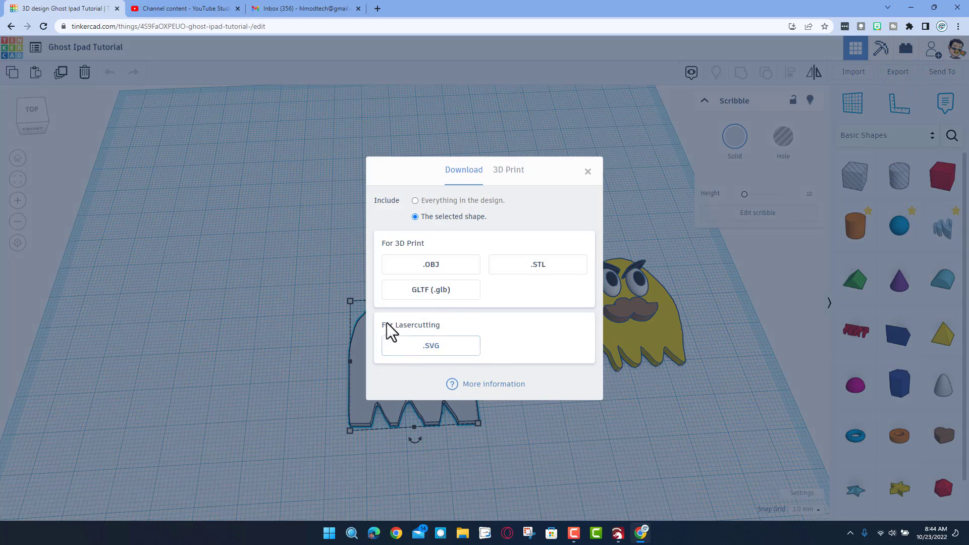
click(427, 349)
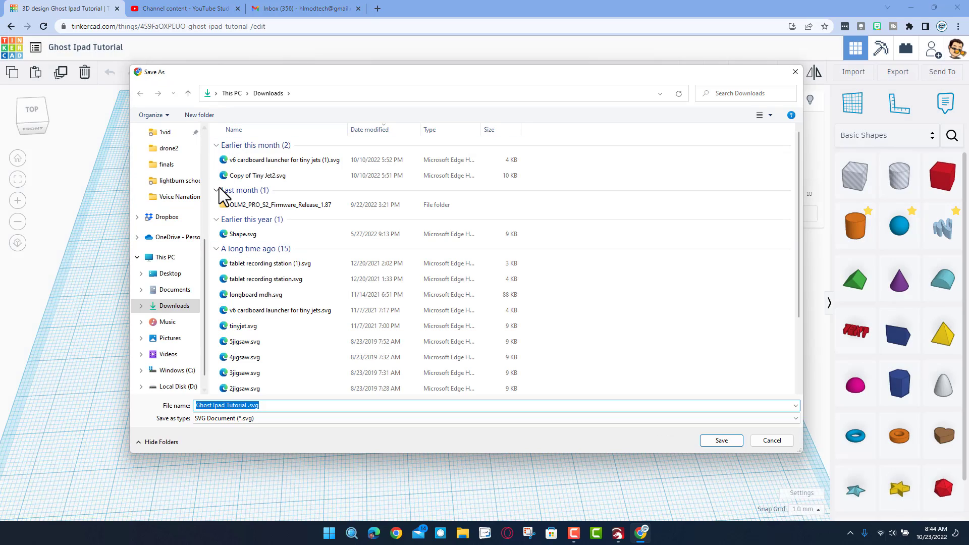
drag(203, 250, 201, 134)
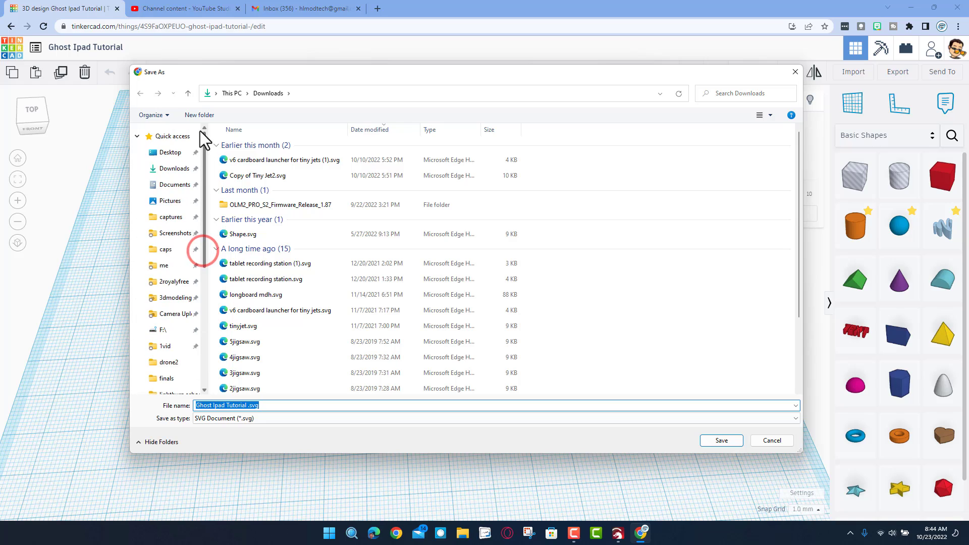
click(171, 169)
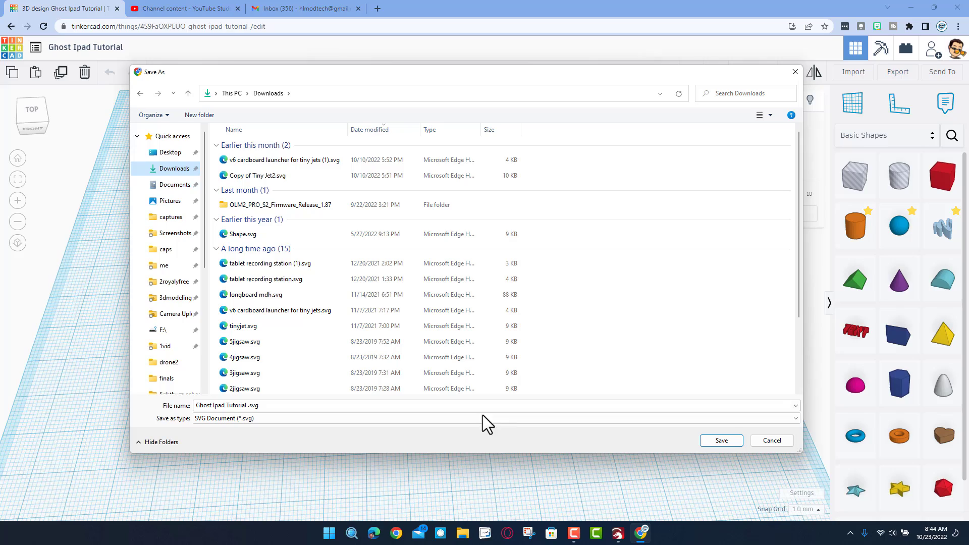
click(725, 442)
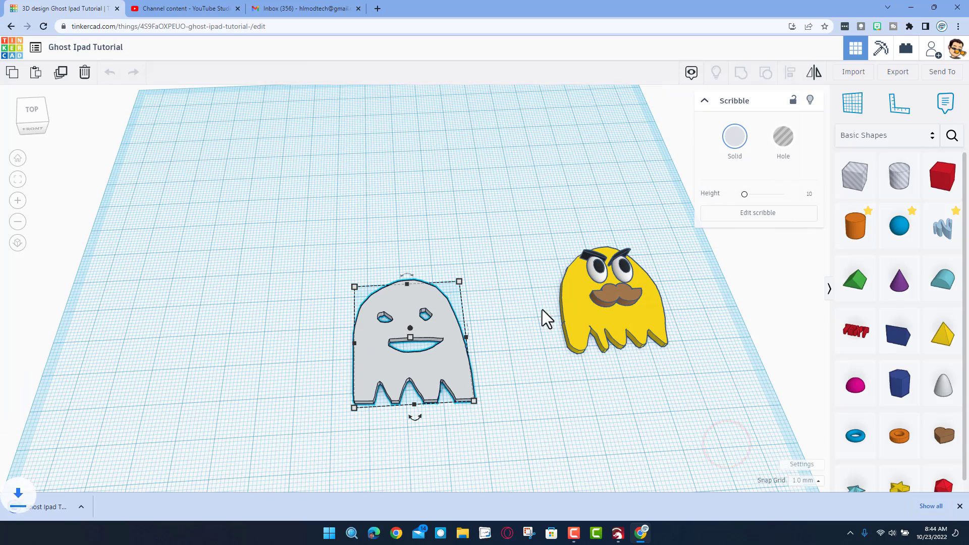
click(617, 535)
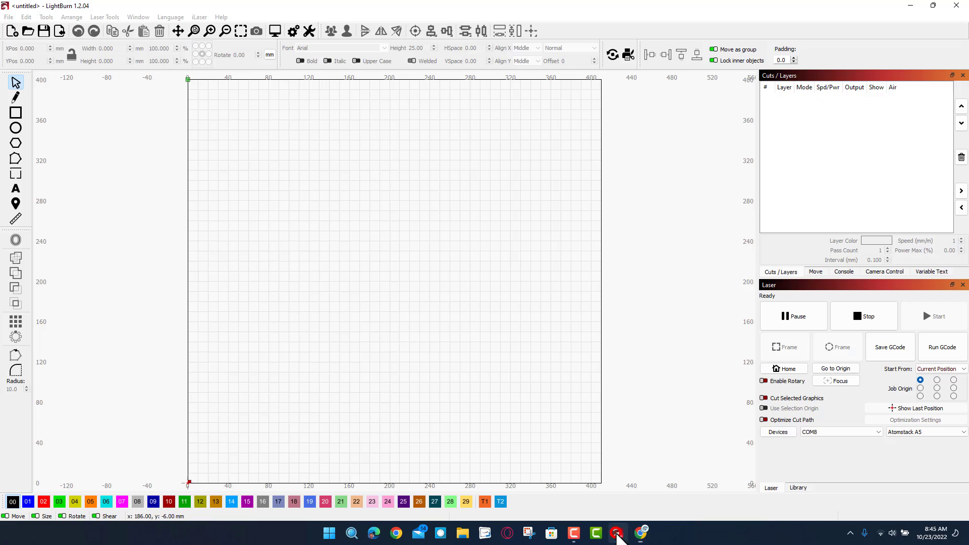
- Import 'Ghost Ipad Tutorial .svg' from Downloads onto the LightBurn canvas
click(8, 17)
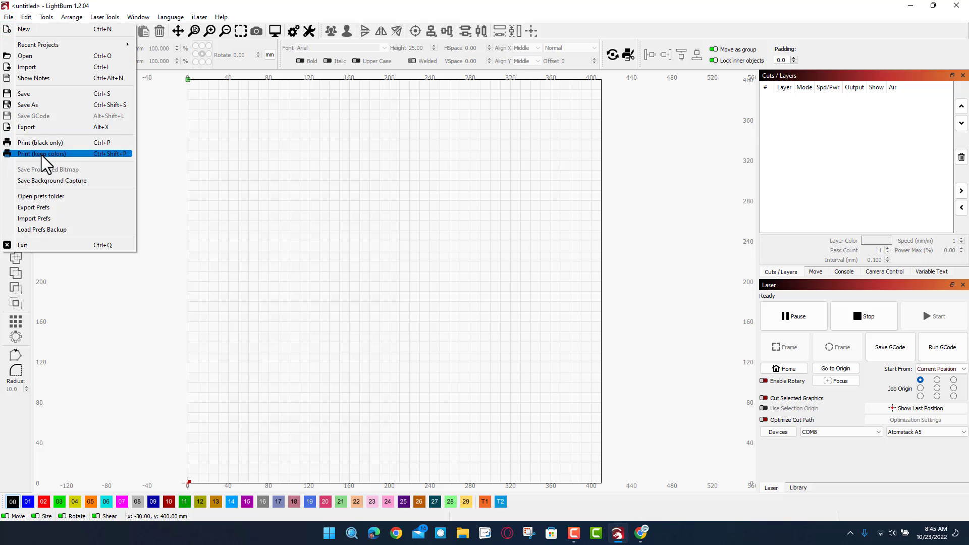
click(23, 70)
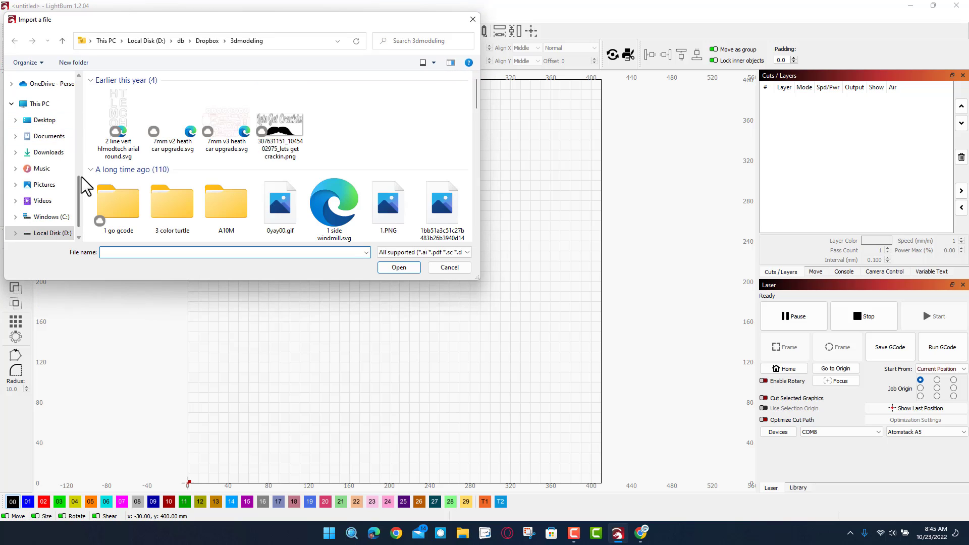
drag(80, 185, 78, 91)
click(59, 117)
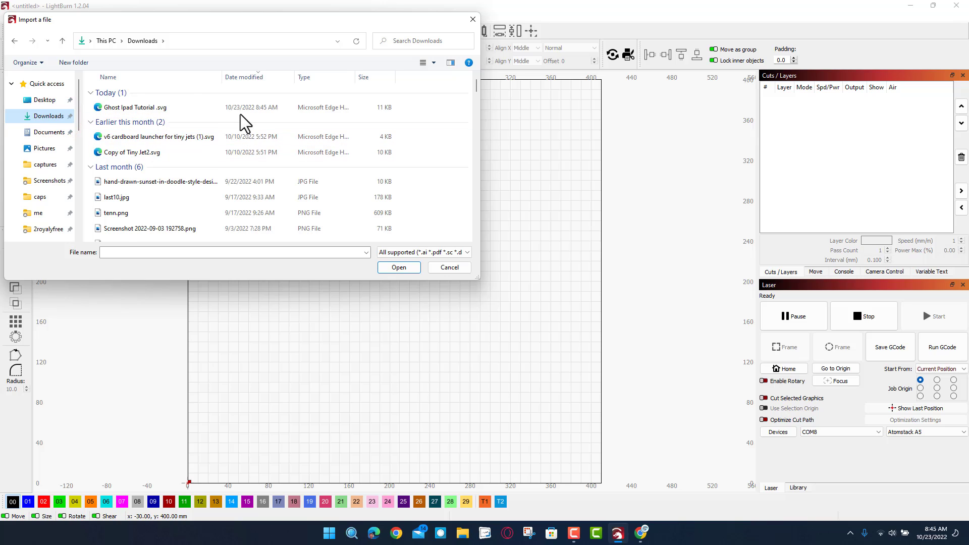
double_click(137, 108)
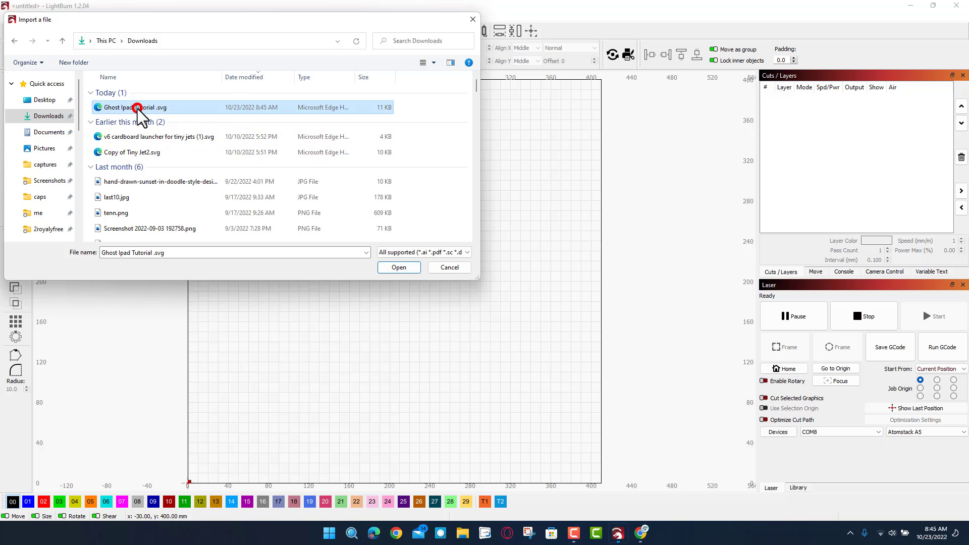
scroll(407, 325, up, 3)
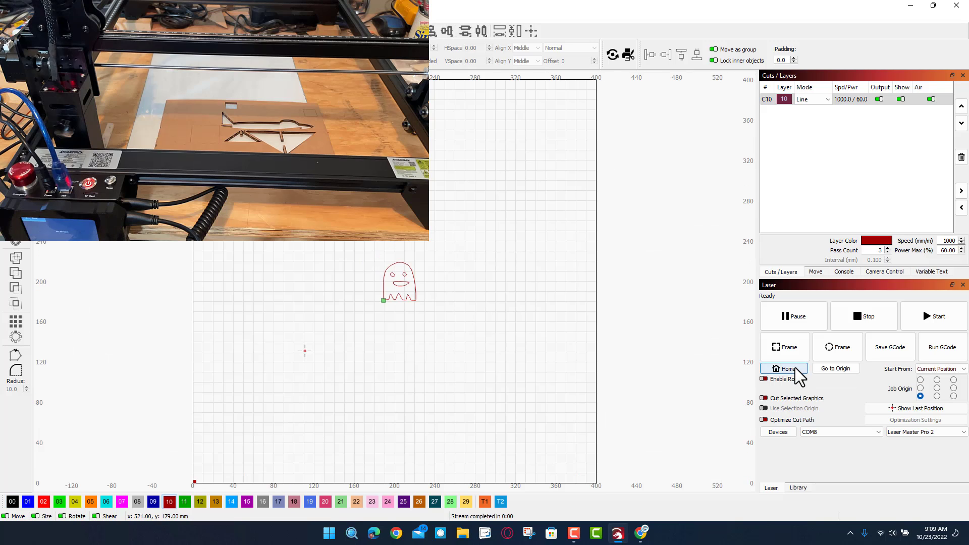
- Home the laser, then jog the head to X 101, Y 121 over the cardboard
click(787, 369)
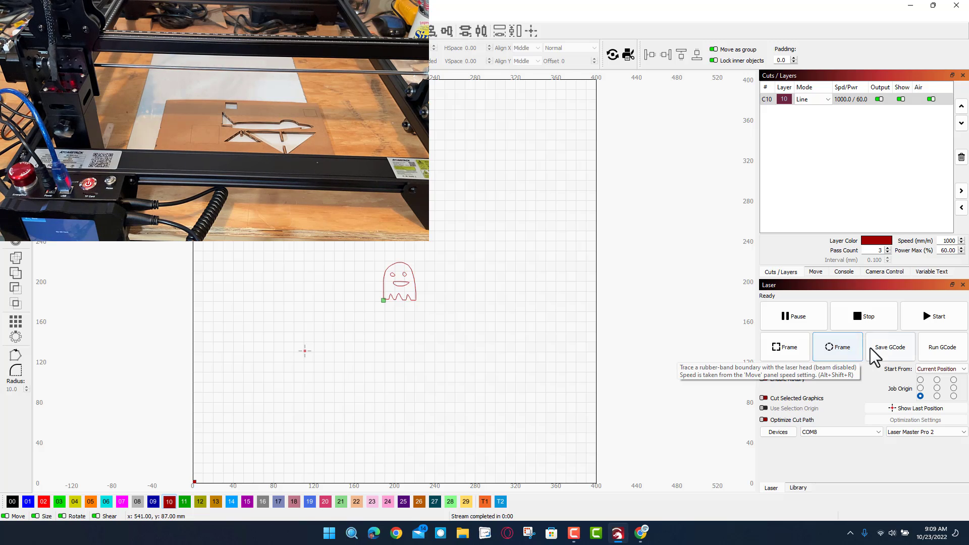
click(816, 273)
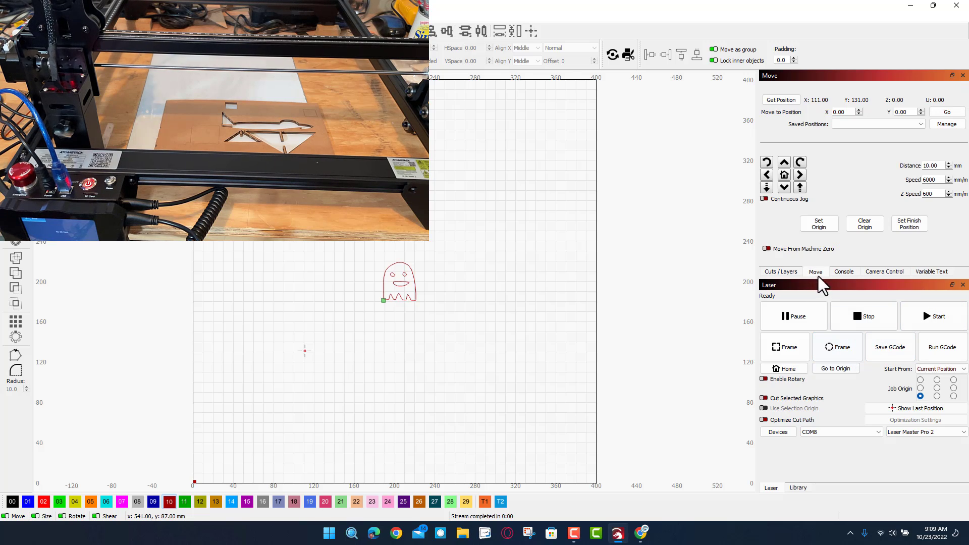
click(800, 174)
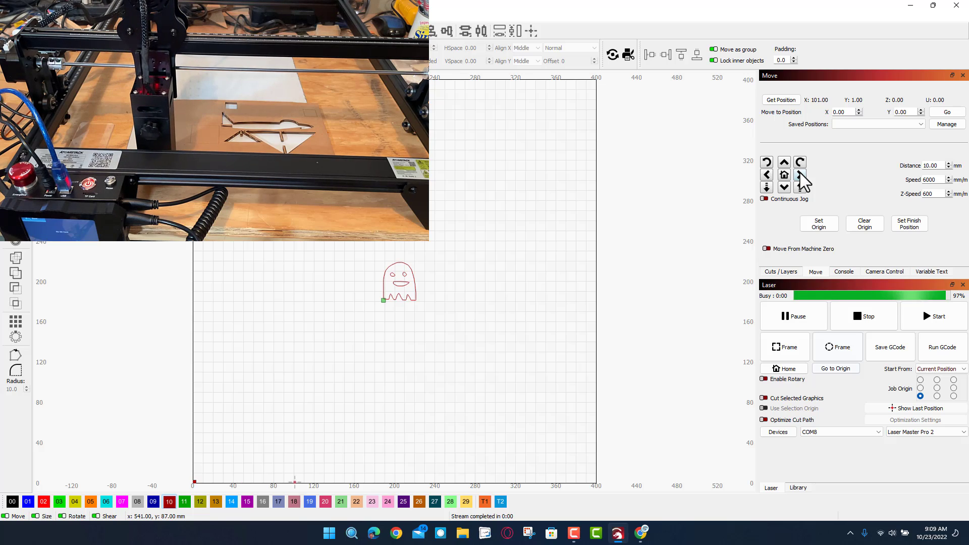
click(781, 167)
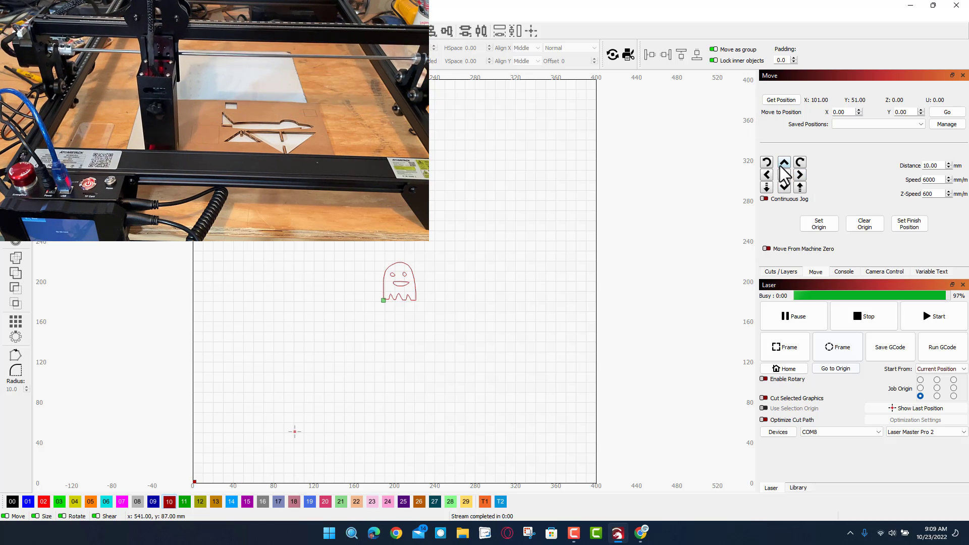
click(781, 167)
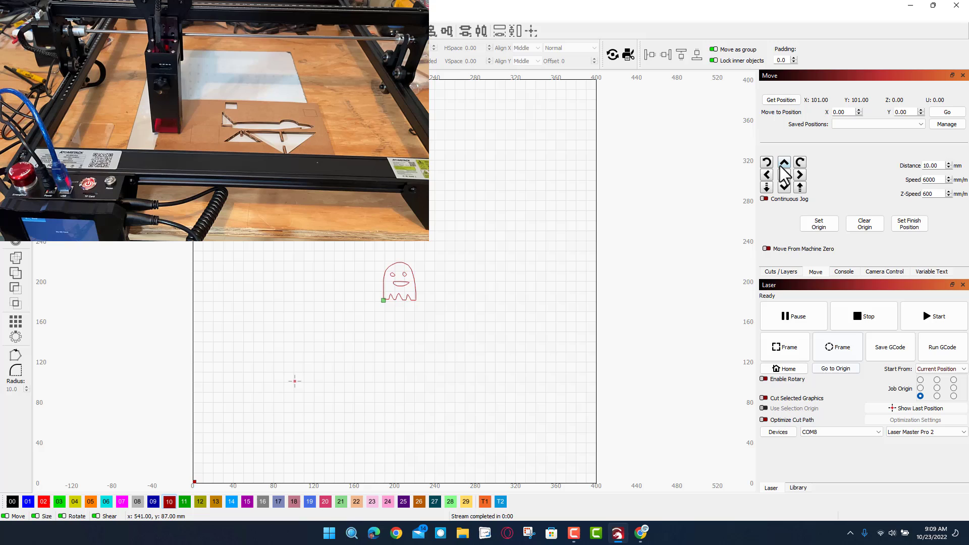
click(781, 167)
click(781, 167)
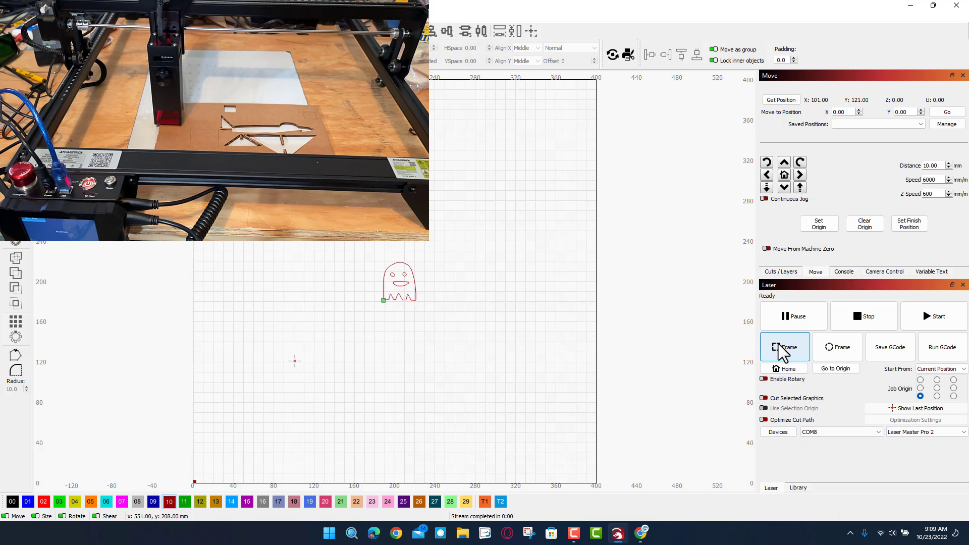
- Jog the head down 10 mm and start the ghost cutting job
click(782, 190)
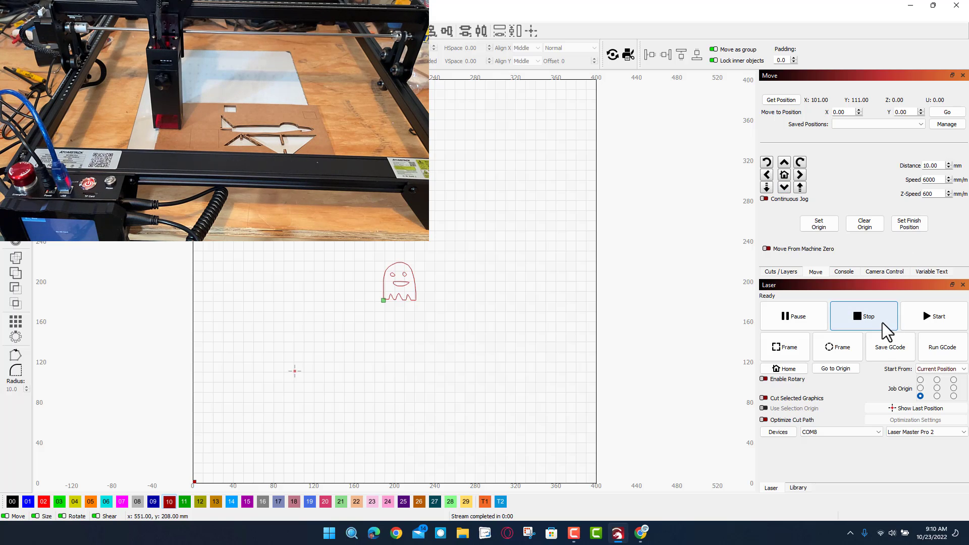
click(938, 316)
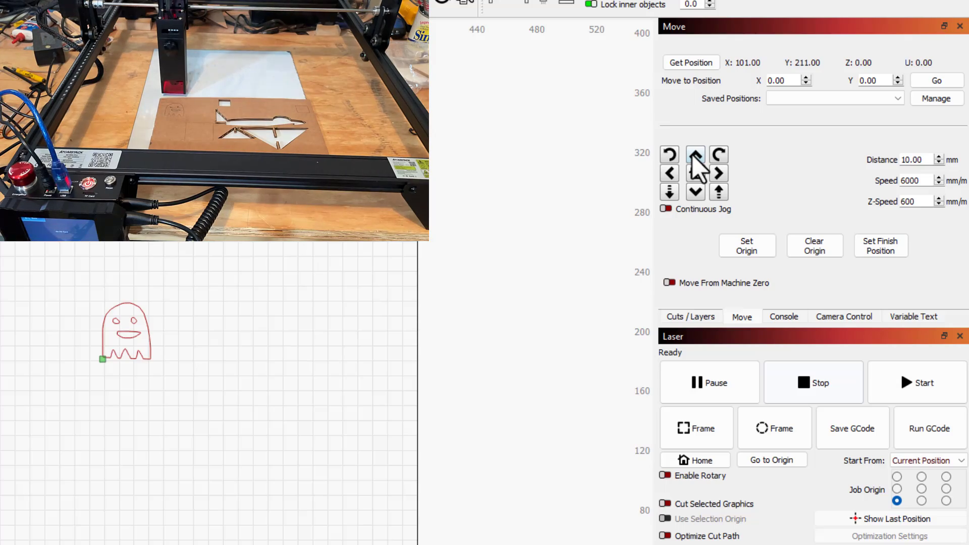
- Jog the head to X 131, Y 131 over fresh cardboard and frame the job
click(695, 192)
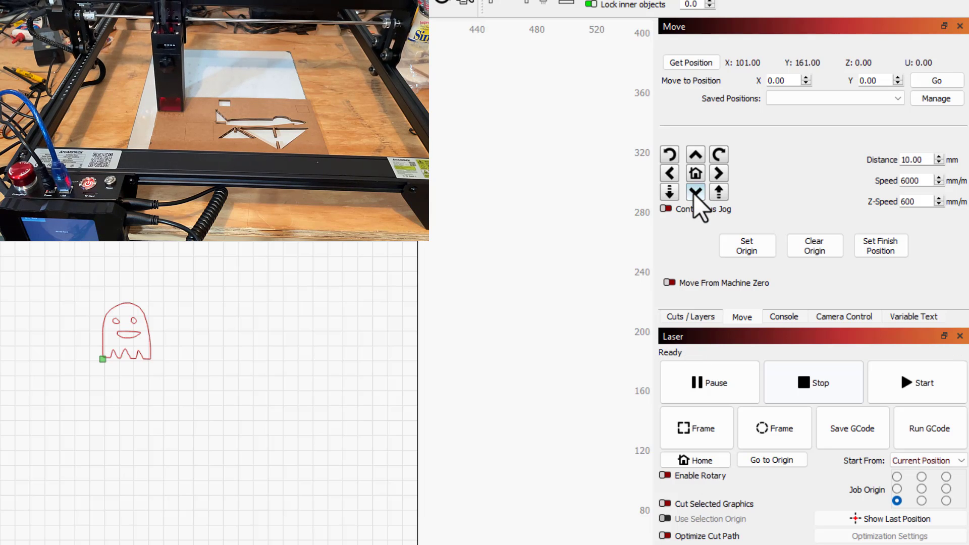
click(695, 191)
click(695, 192)
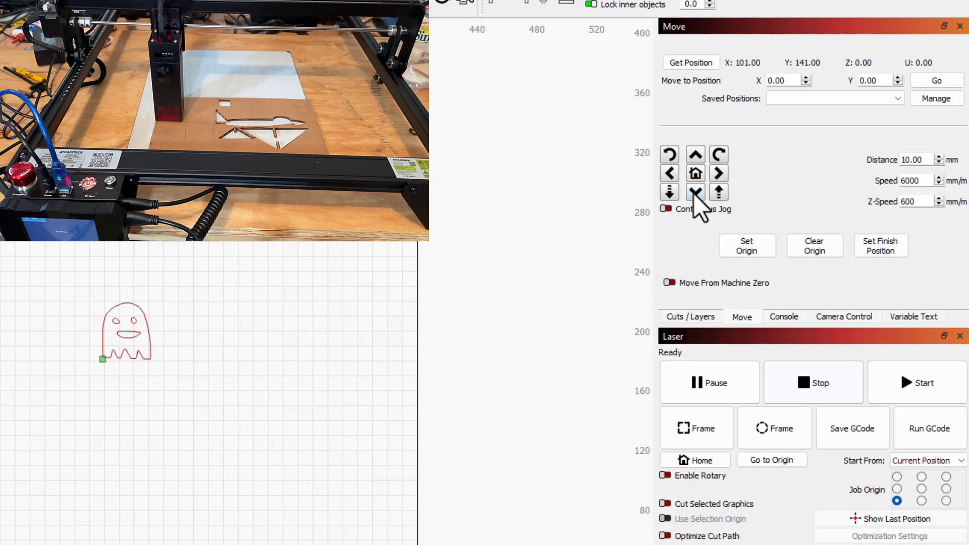
click(695, 192)
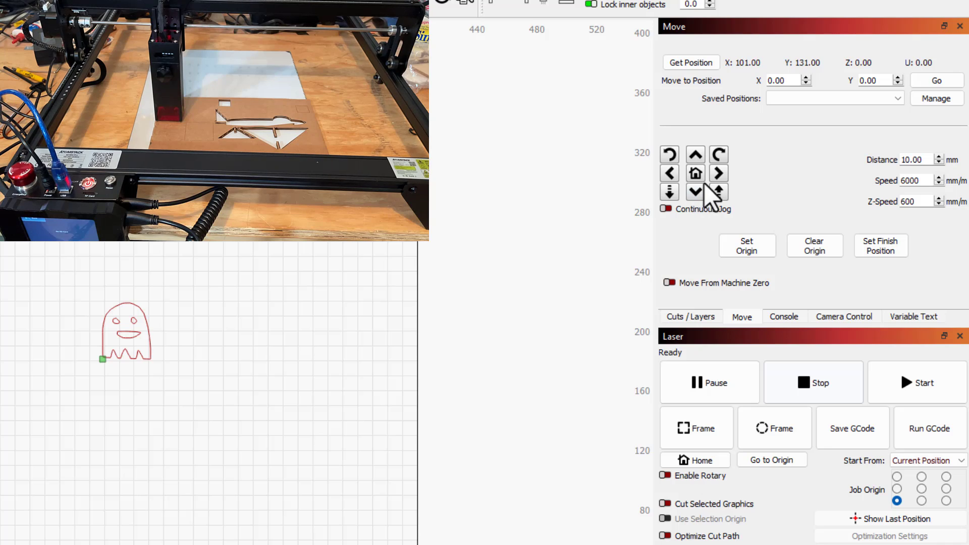
click(724, 173)
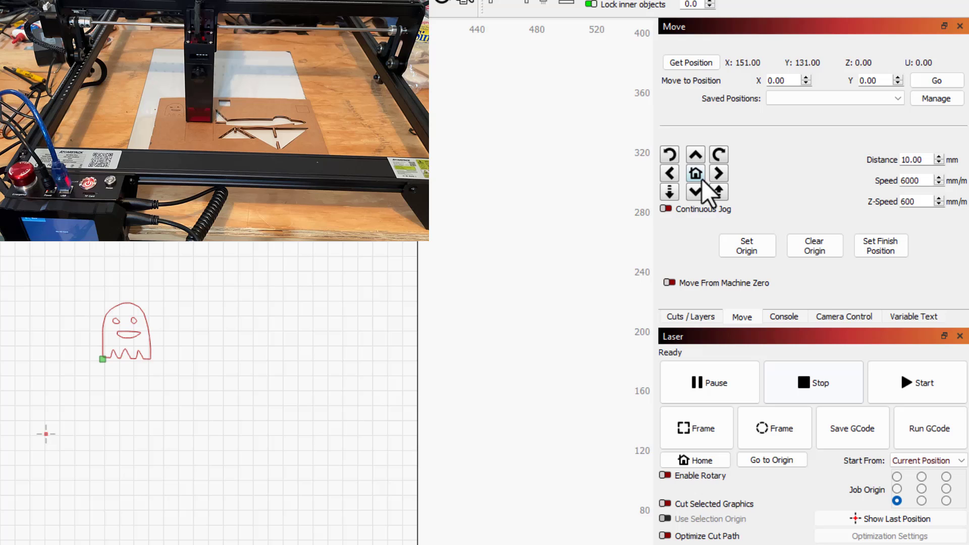
click(670, 173)
click(670, 173)
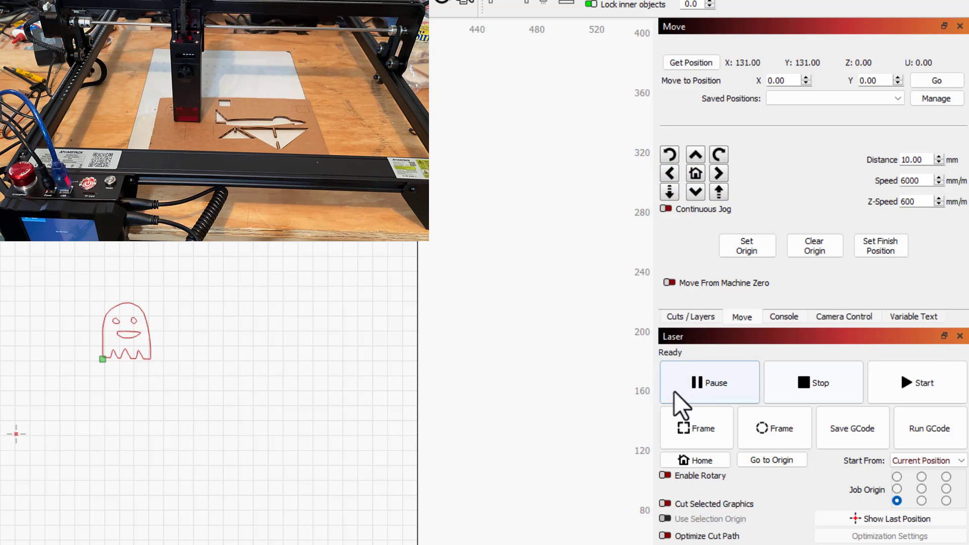
click(676, 437)
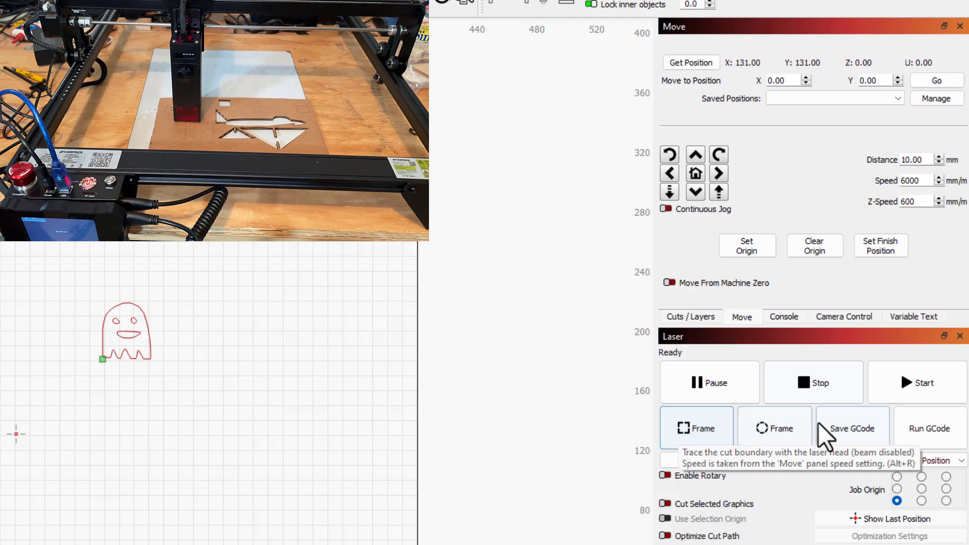
- Change the ghost layer's Power Max from 60% to 80%
click(699, 317)
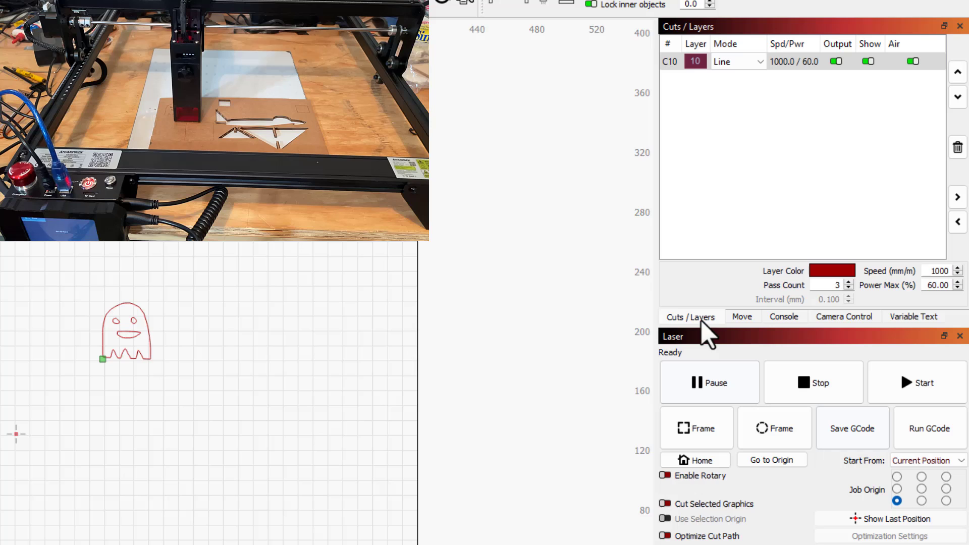
click(925, 285)
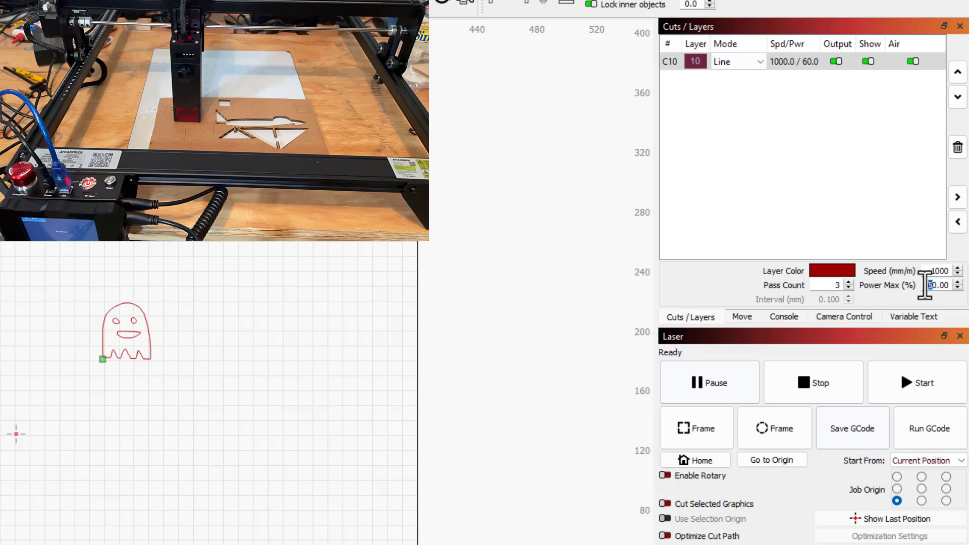
text(8)
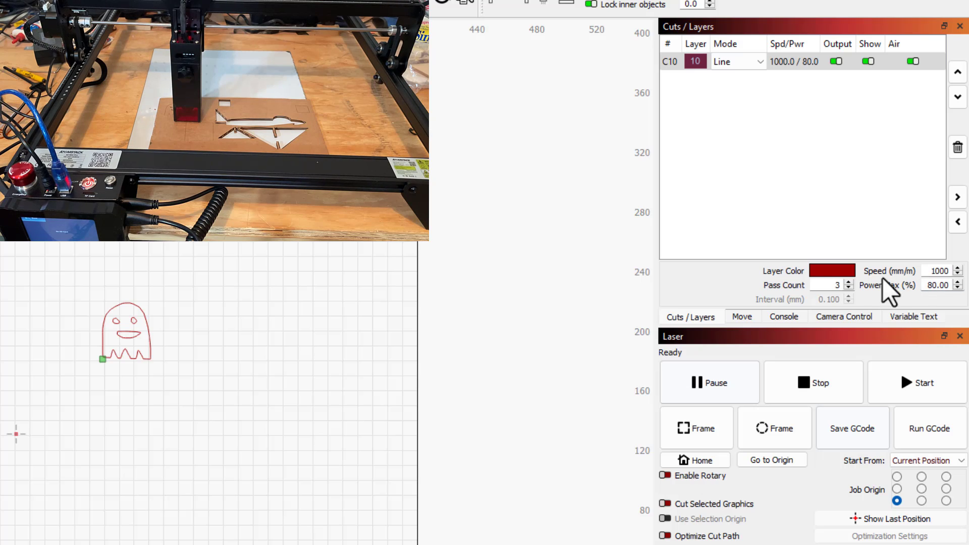